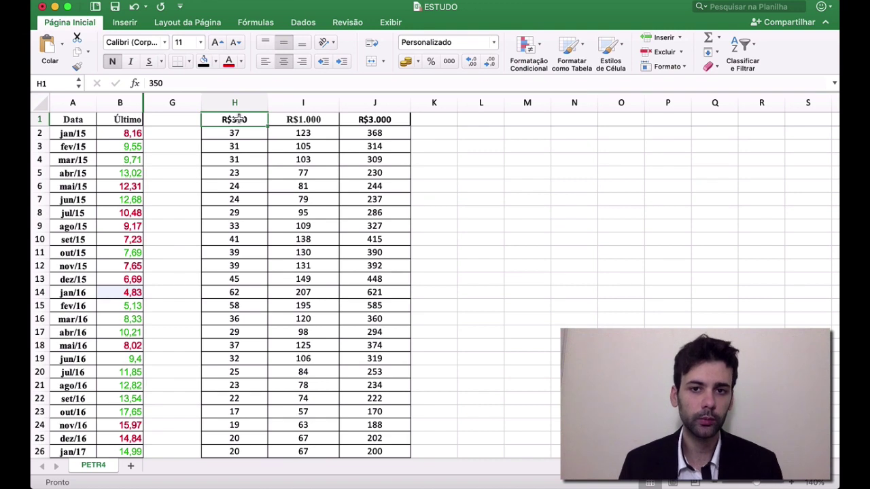
- Review the R$350, R$1.000 and R$3.000 contribution headers and how the jan/15 share count in H2 derives from the price in B2
left_click(275, 121)
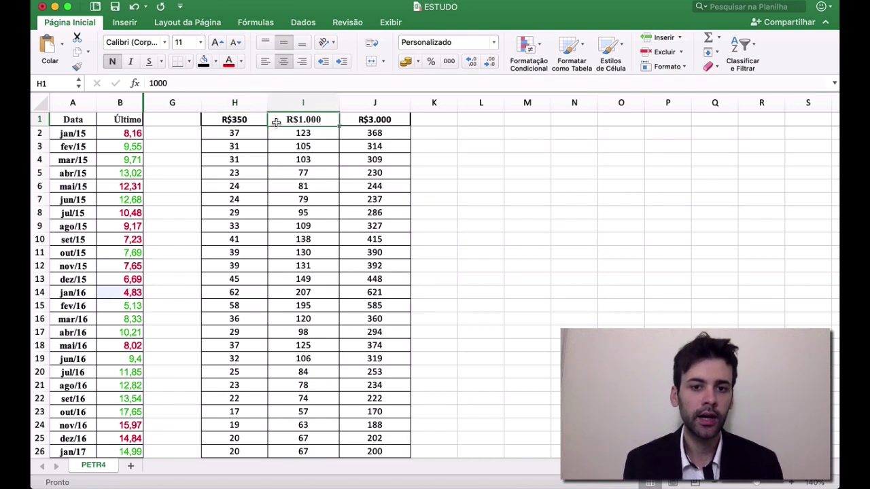
left_click(370, 120)
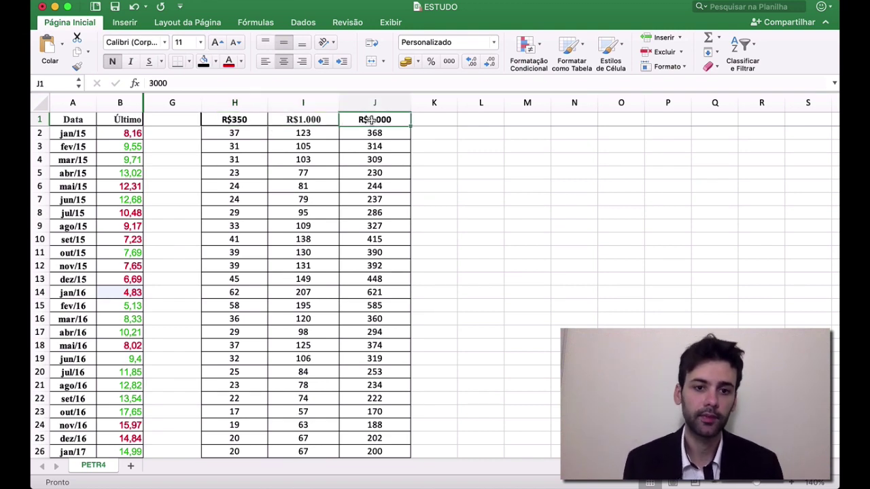
left_click(219, 137)
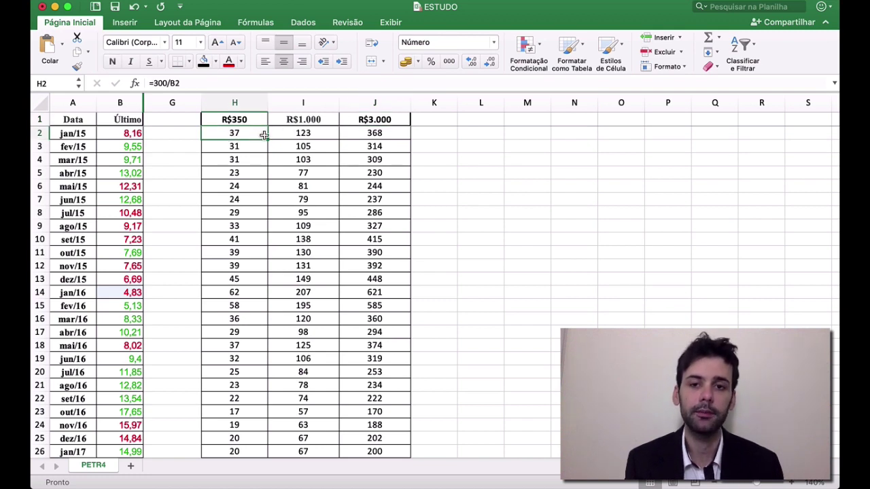
left_click(136, 135)
left_click(229, 121)
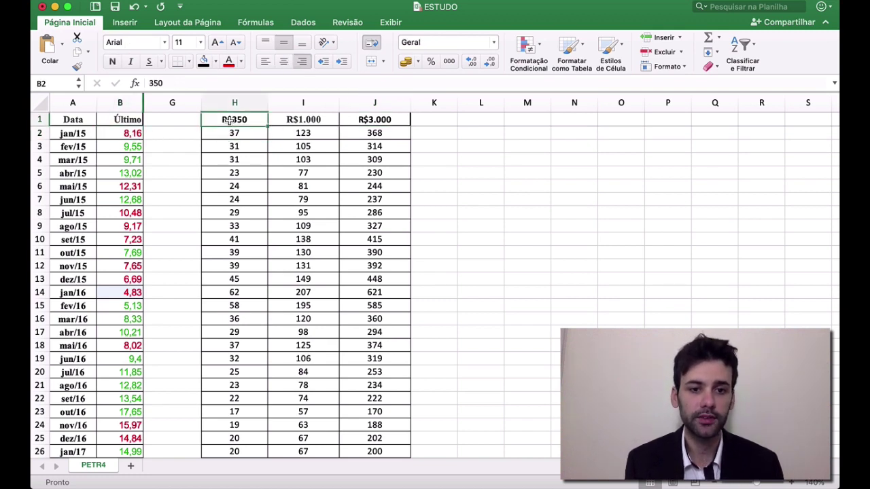
left_click(234, 133)
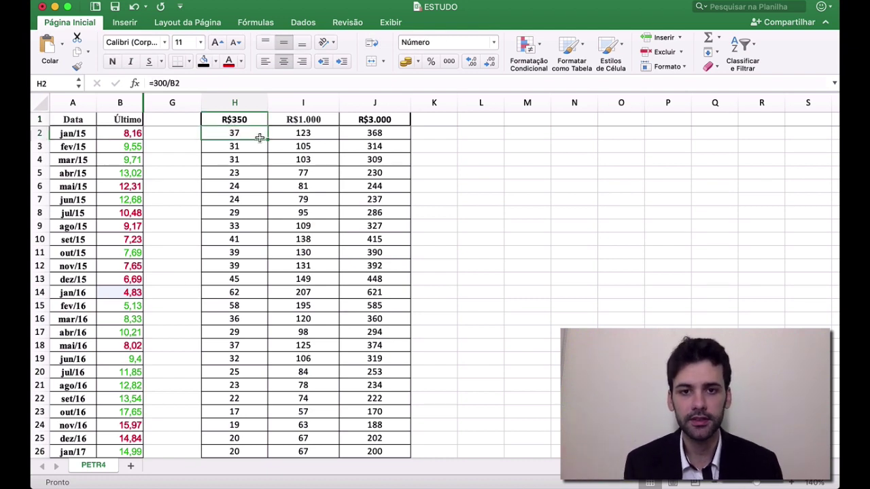
left_click(136, 134)
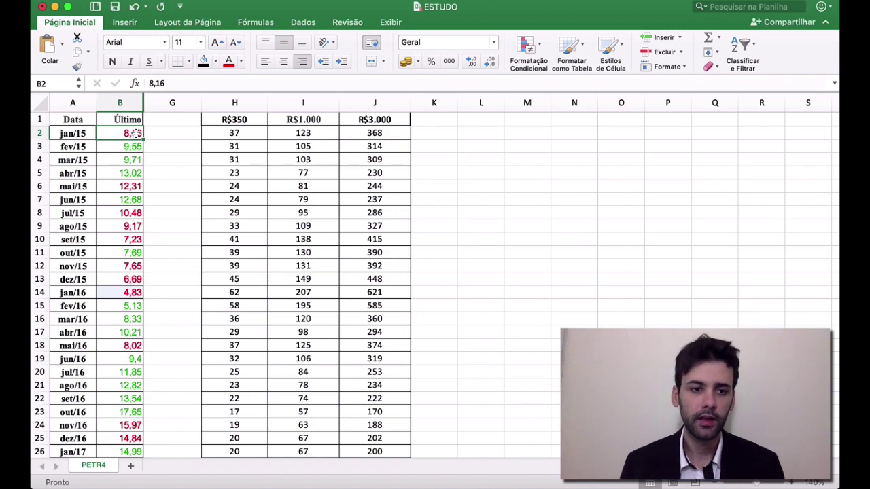
- Examine the monthly prices and share counts through nov/18 and the Total Ações formulas beneath the contribution columns
scroll(90, 131, "down", 5)
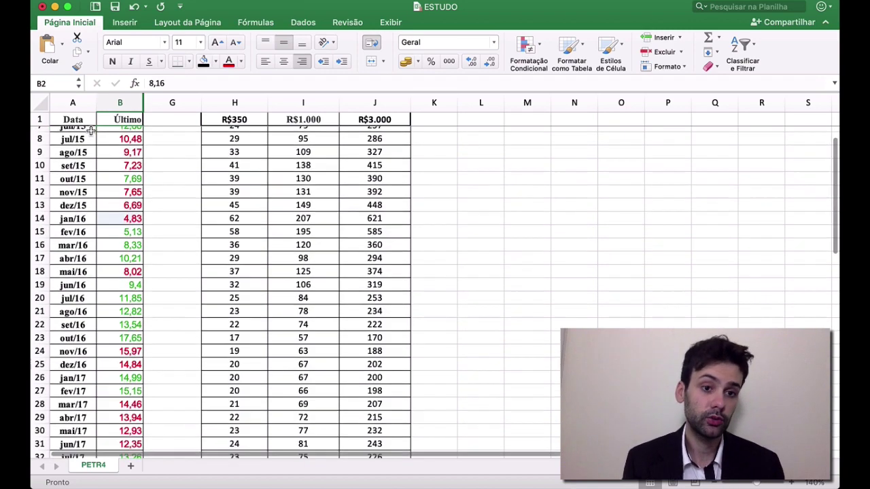
scroll(91, 131, "down", 5)
scroll(91, 131, "up", 1)
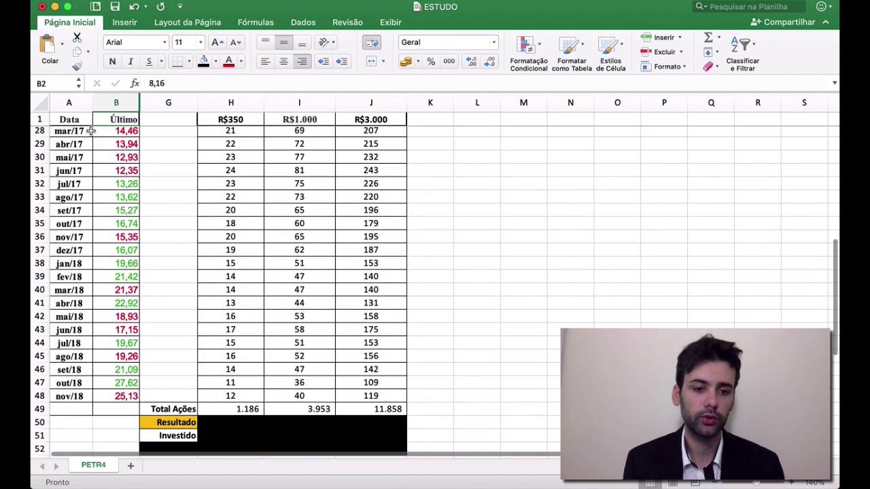
scroll(91, 131, "up", 1)
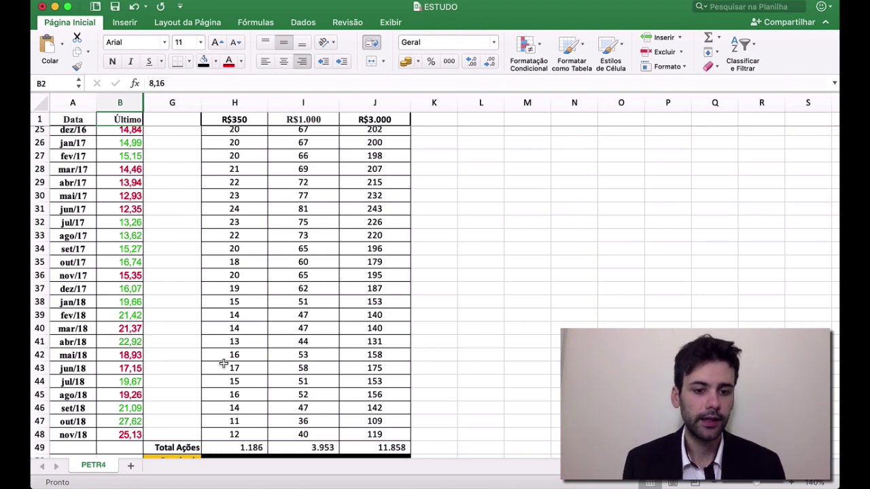
scroll(250, 435, "down", 2)
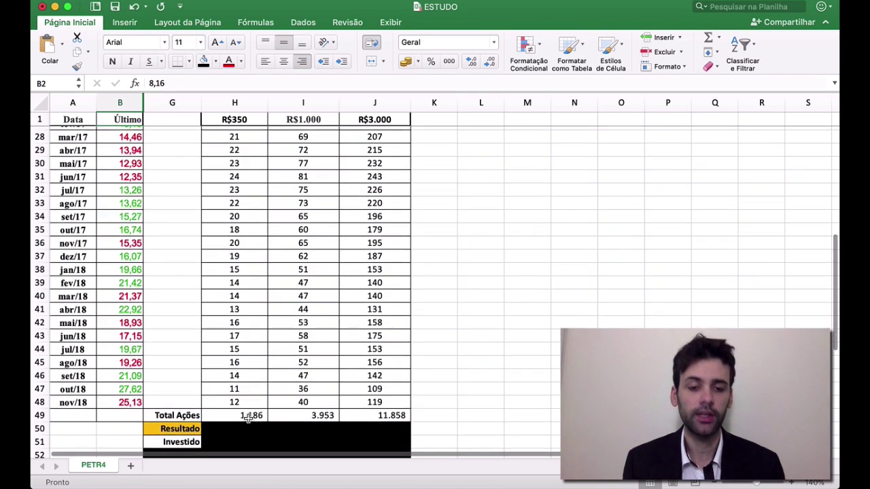
left_click(249, 418)
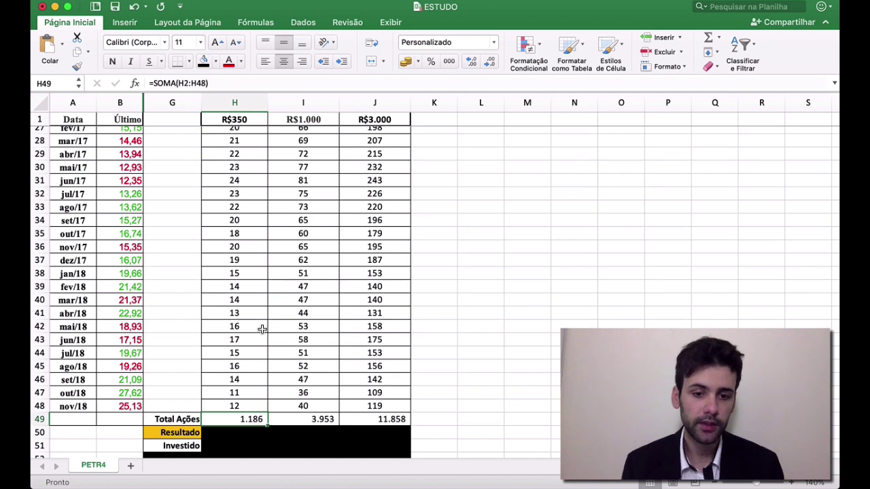
left_click(295, 418)
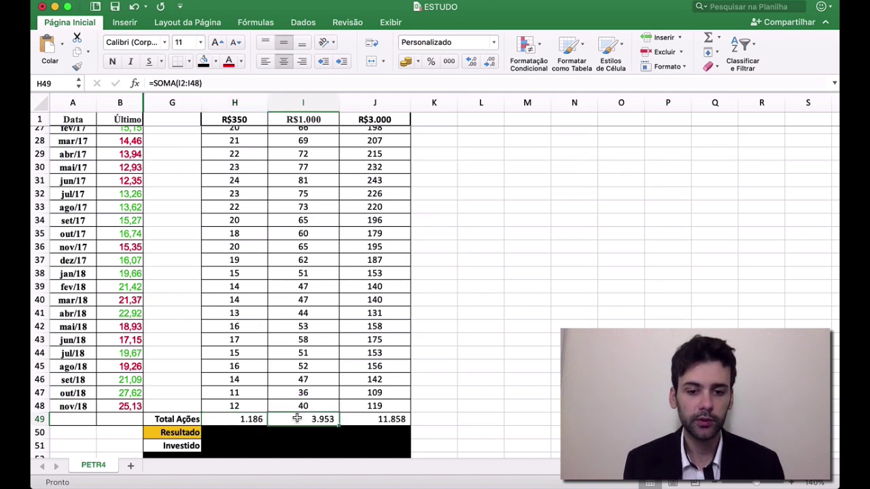
left_click(364, 426)
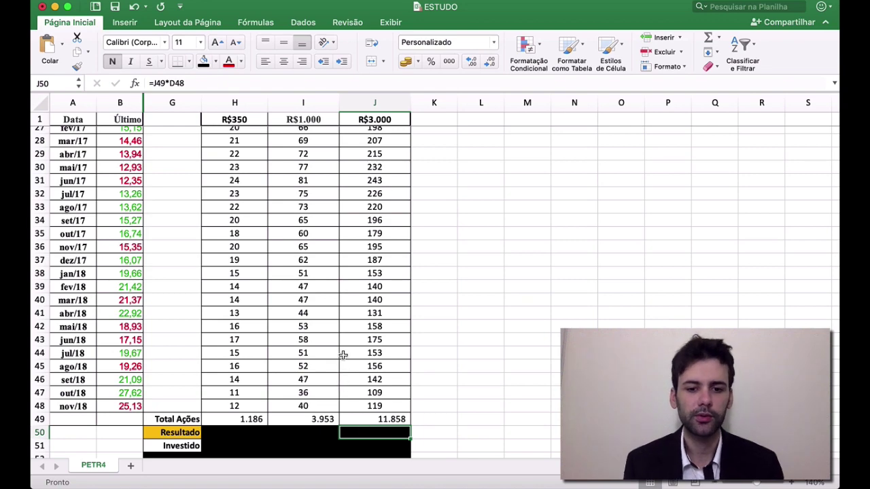
- Remove the black fill from the Resultado and Investido cells H50:J51
scroll(343, 355, "down", 1)
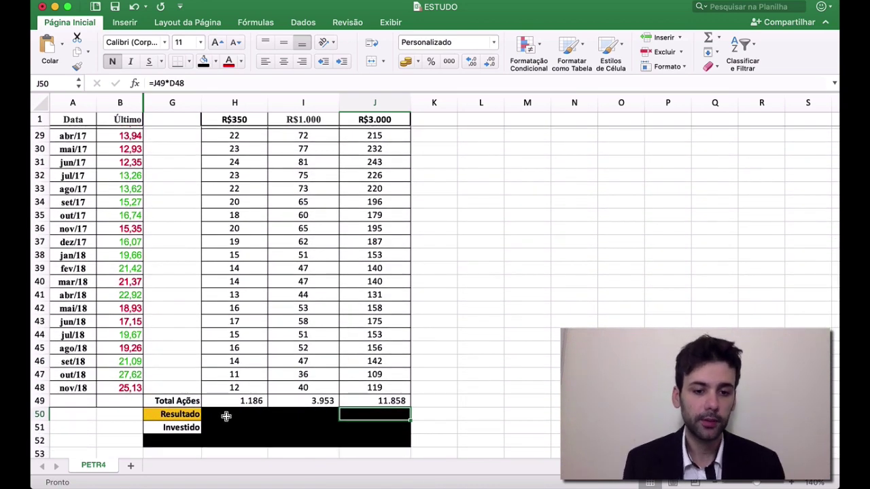
left_click_drag(226, 415, 370, 427)
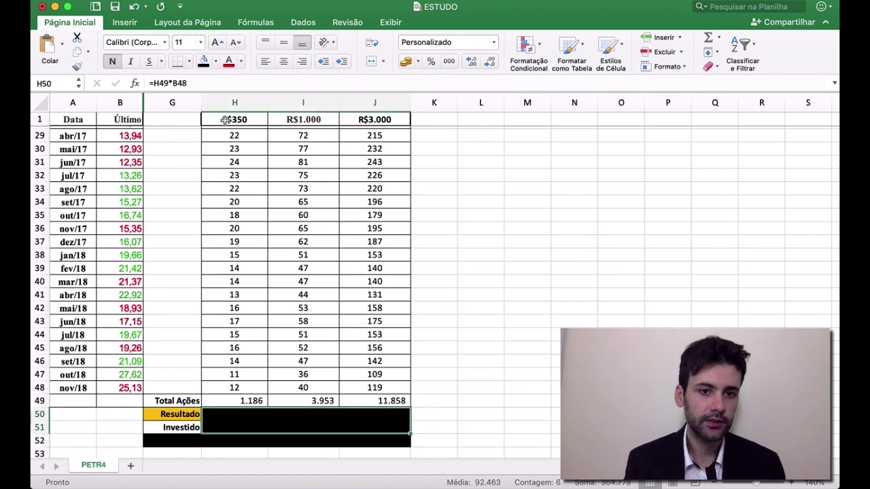
left_click(214, 61)
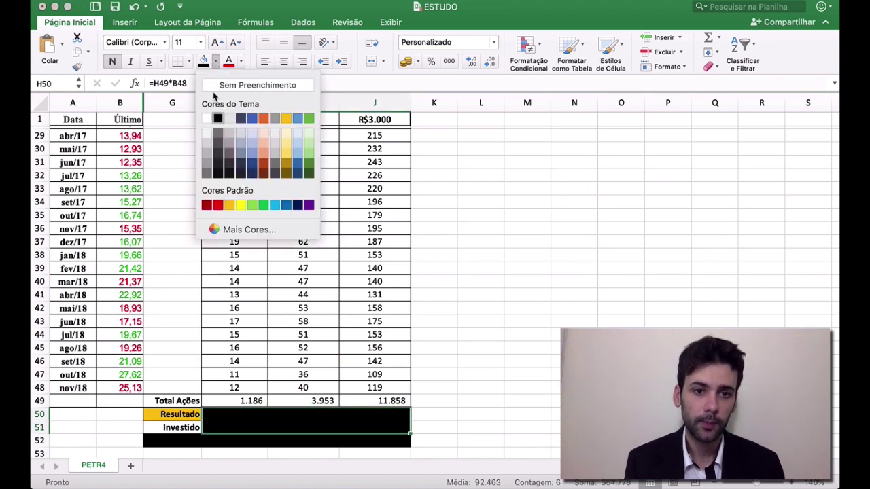
left_click(217, 85)
left_click(258, 242)
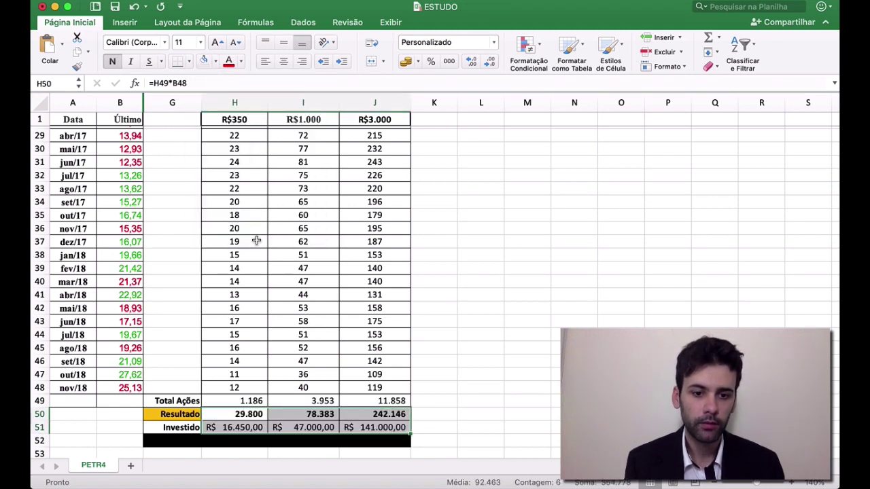
- Compare the Resultado and Investido amounts and their formulas across the R$350, R$1.000 and R$3.000 columns
left_click(249, 414)
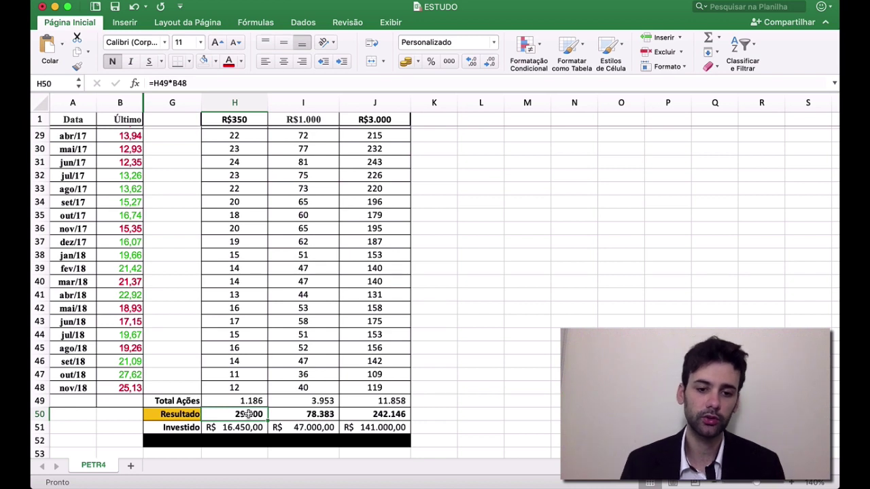
left_click(224, 317)
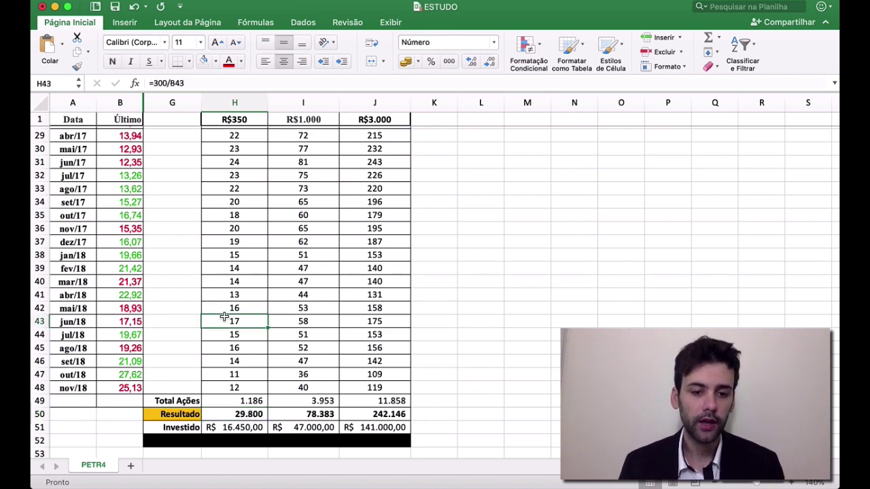
left_click(238, 430)
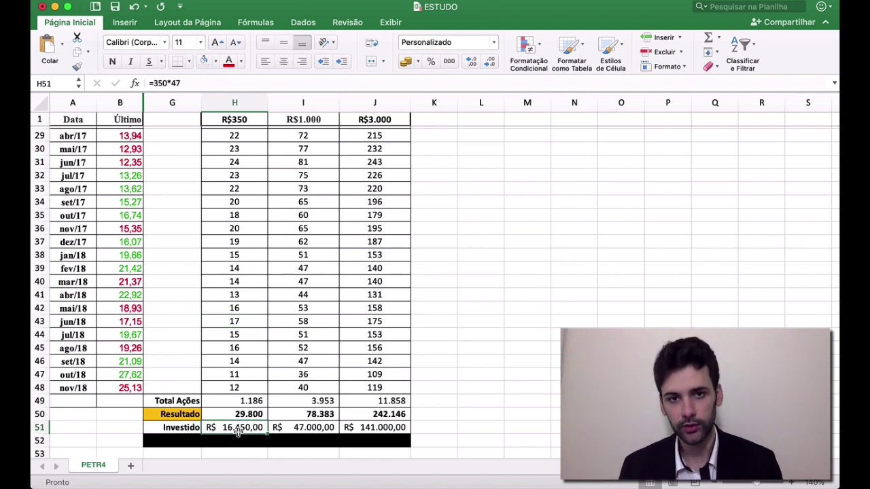
key("Up")
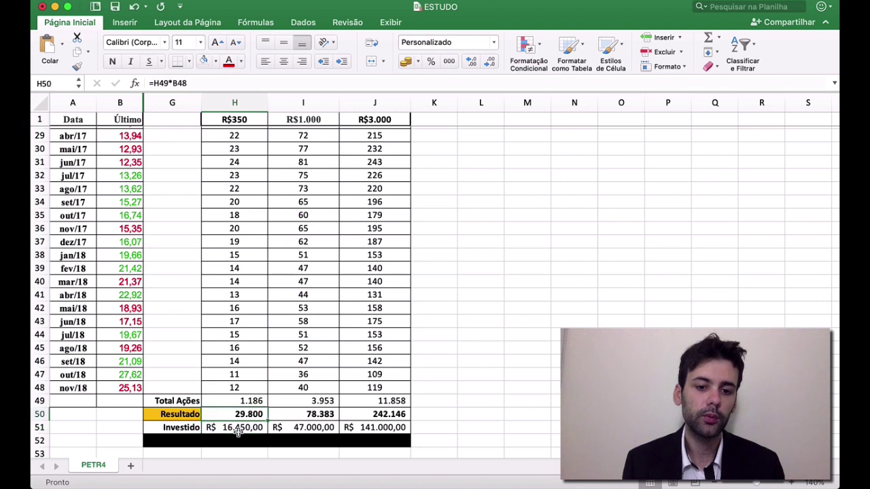
key("Right")
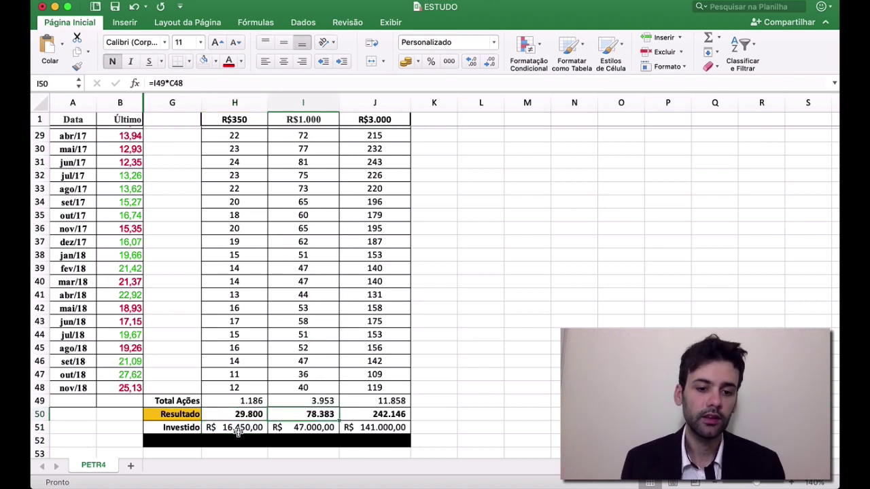
key("Down")
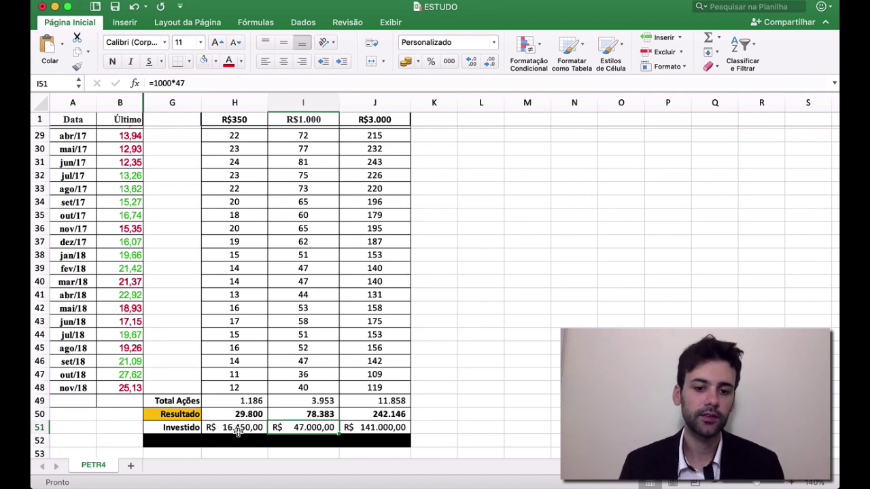
key("Right")
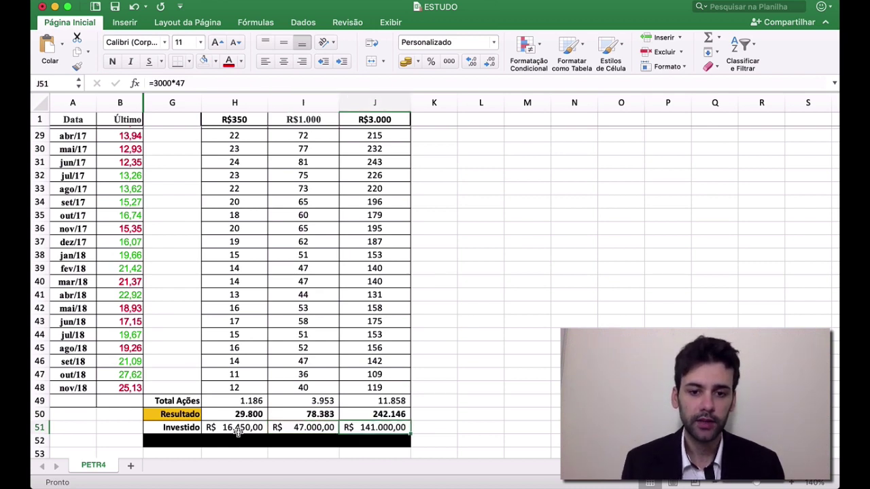
key("Up")
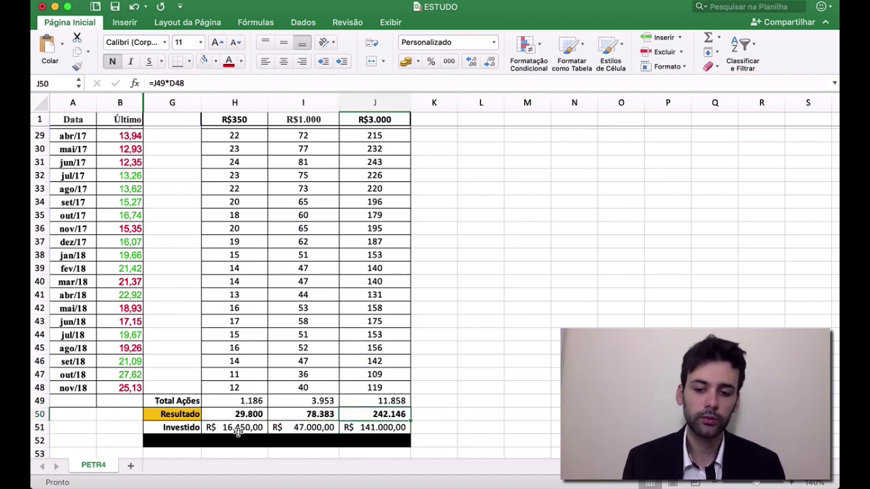
key("Down")
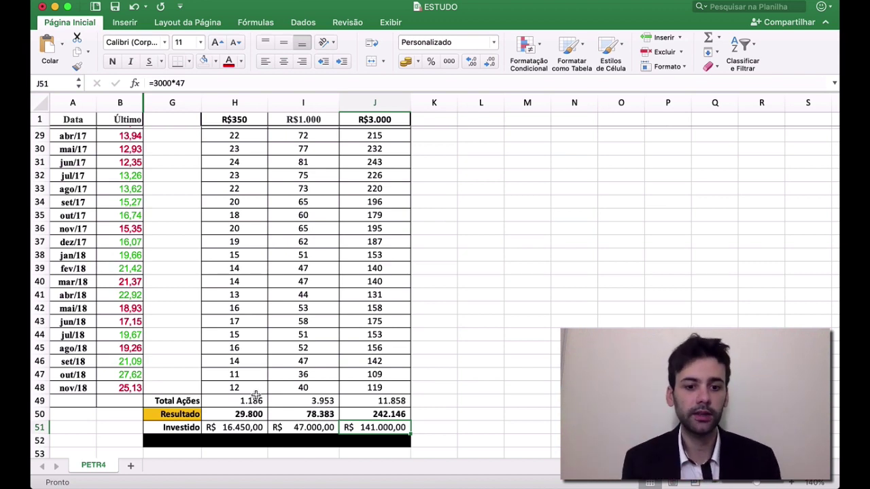
left_click(251, 422)
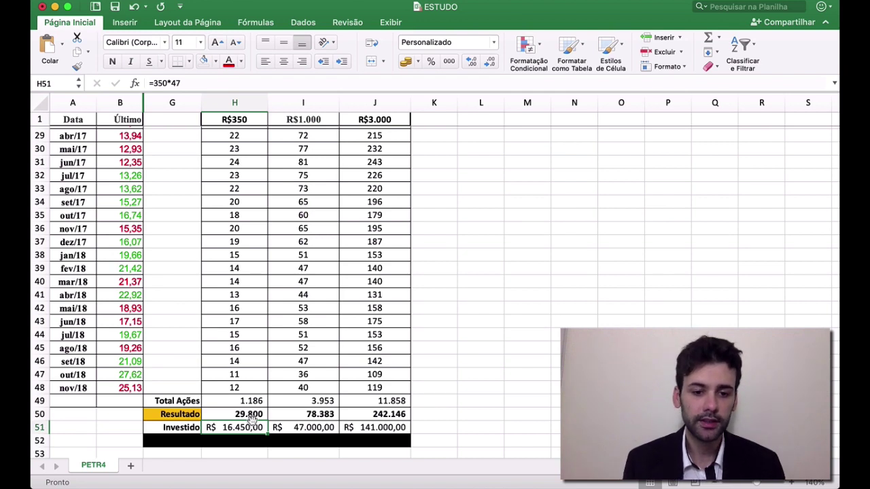
left_click(250, 416)
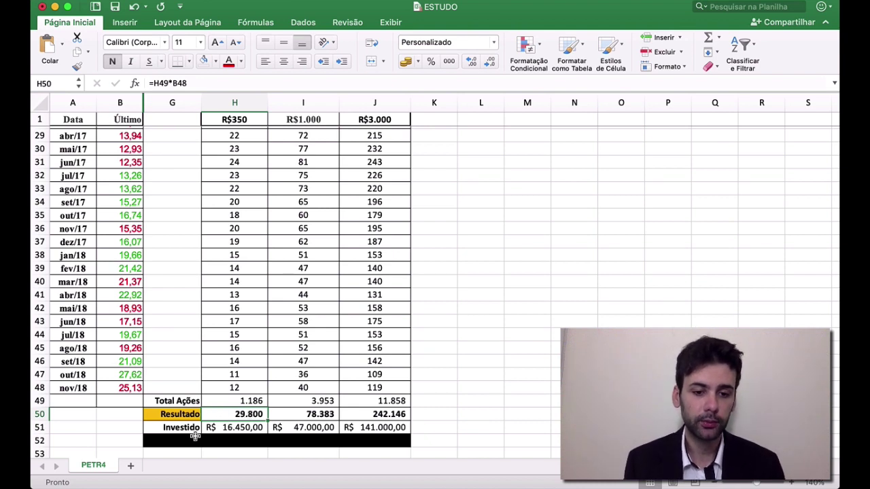
left_click(246, 425)
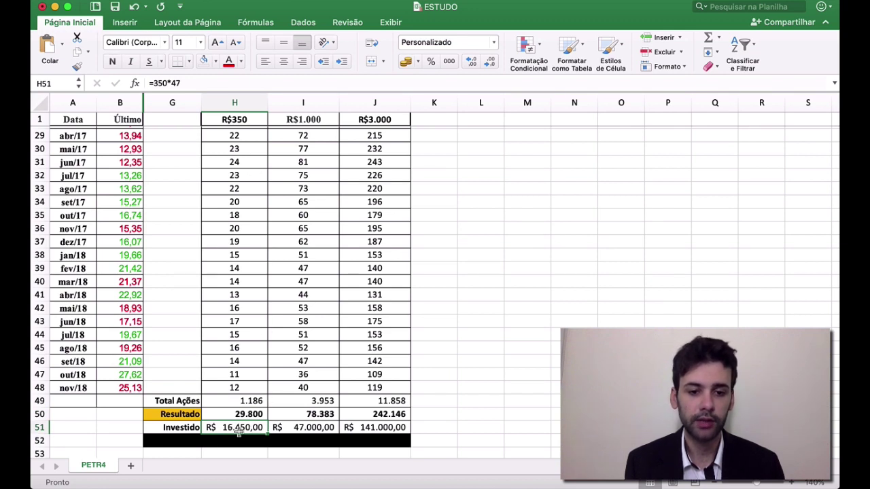
- Remove the black fill from the single-contribution row, G52:J52
left_click(193, 439)
left_click_drag(225, 440, 380, 440)
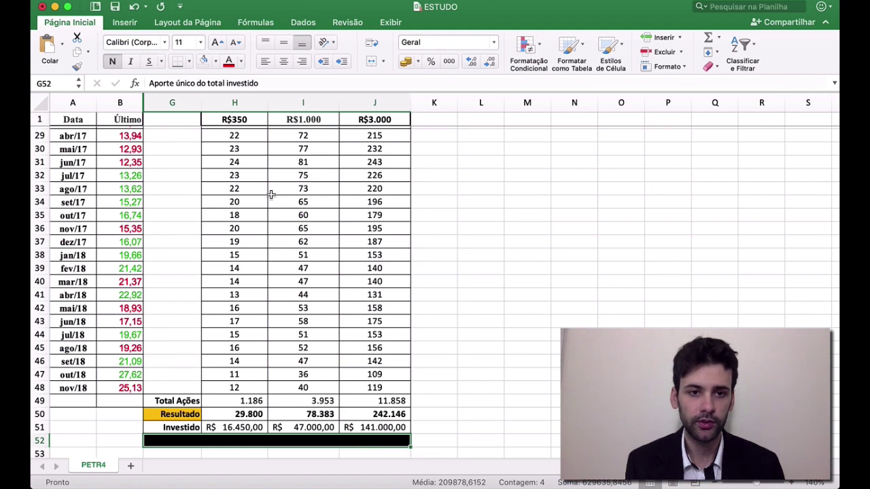
left_click(203, 60)
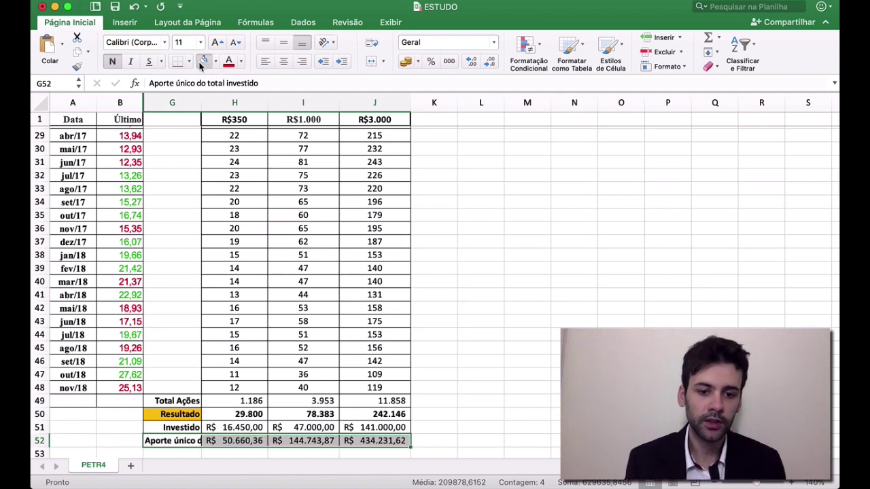
- Inspect the single-contribution formulas in row 52 for all three columns, then select column H
left_click(250, 443)
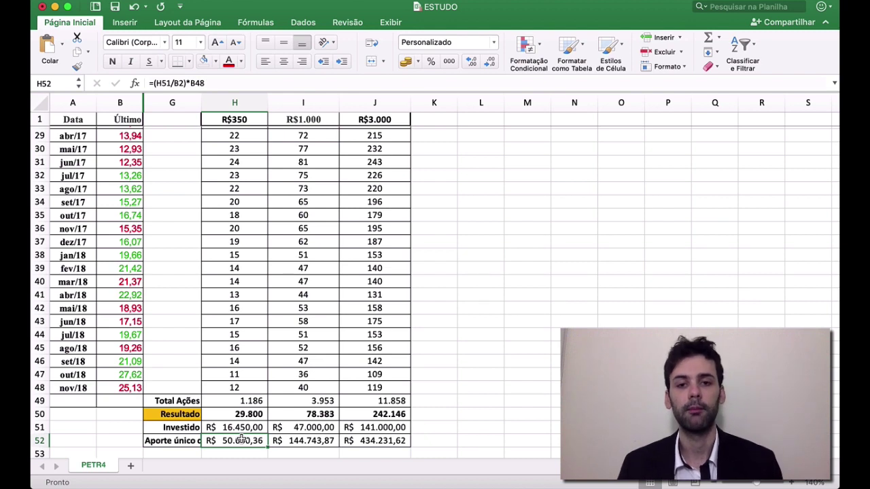
key("Right")
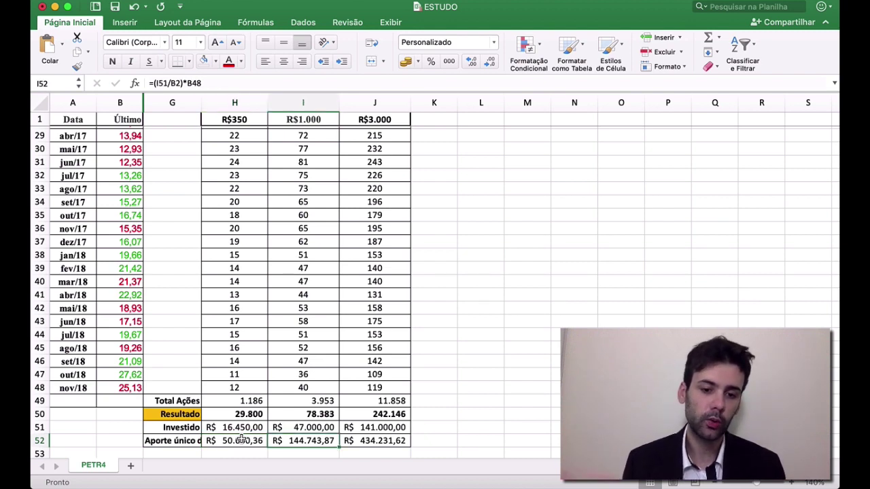
key("Right")
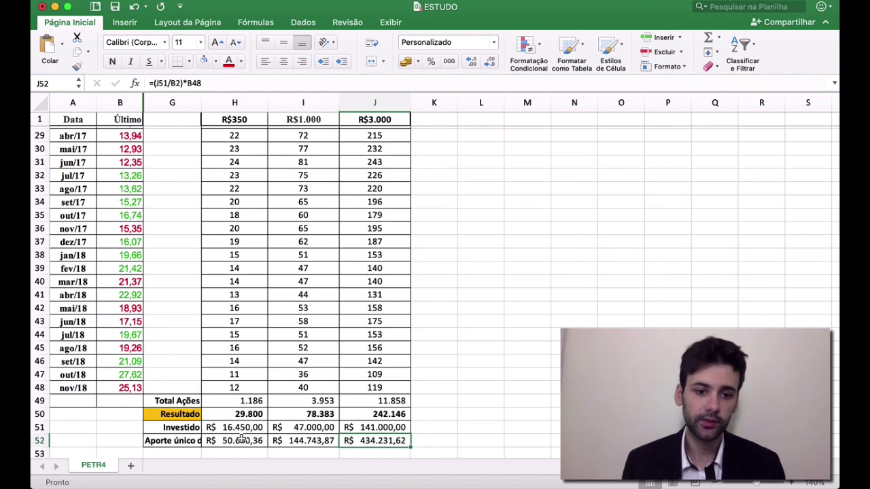
left_click(234, 101)
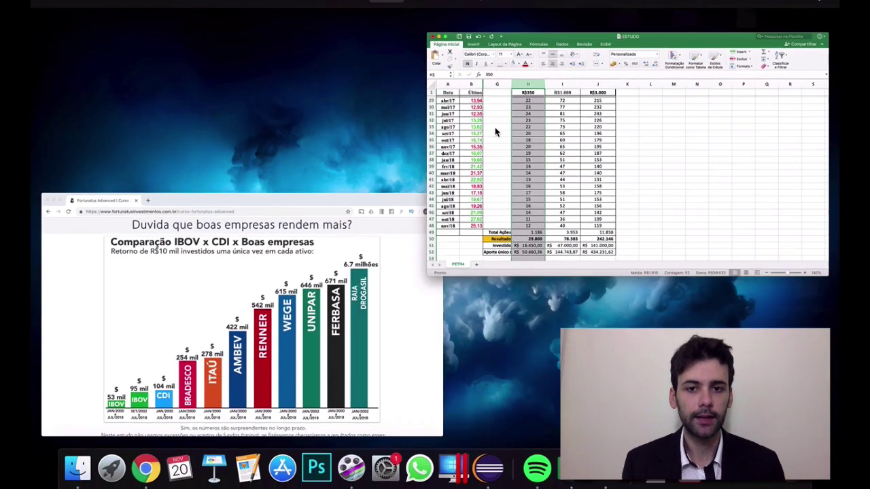
- Switch to Chrome and examine the "Comparação IBOV x CDI x Boas empresas" chart on the Fortunatus Advanced course page
key("super+Tab")
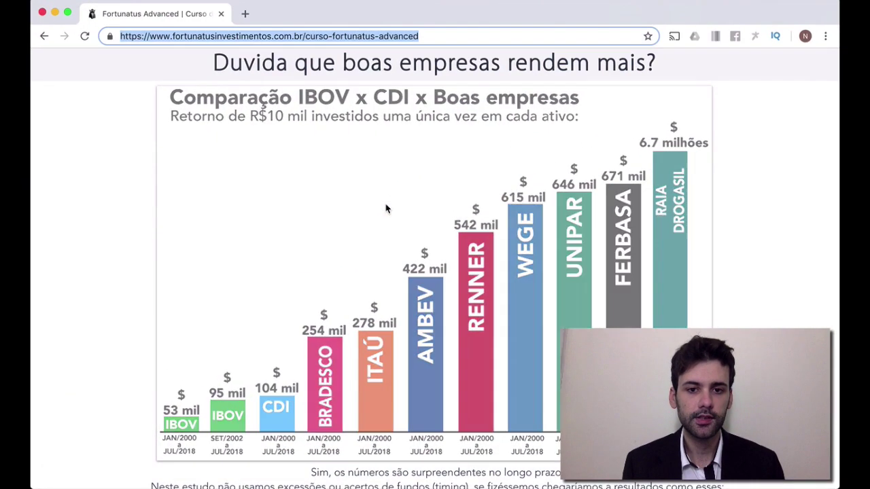
left_click(71, 158)
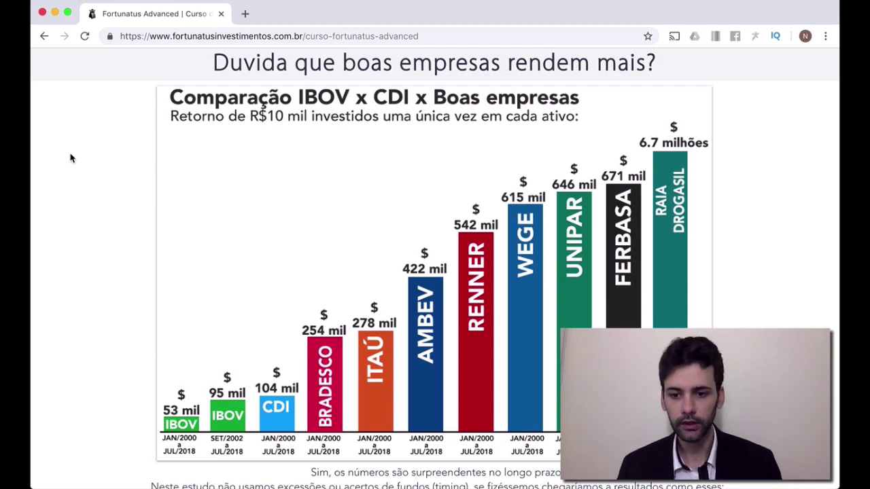
scroll(70, 158, "up", 8)
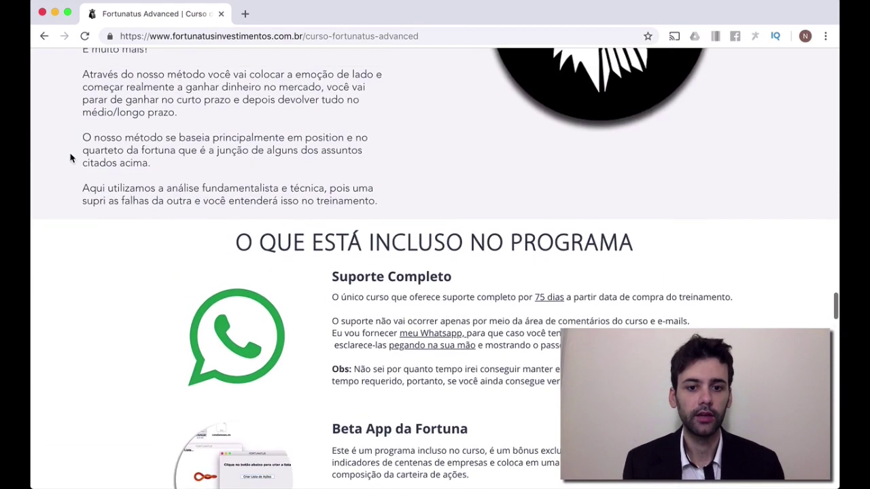
scroll(70, 158, "down", 5)
scroll(71, 158, "down", 5)
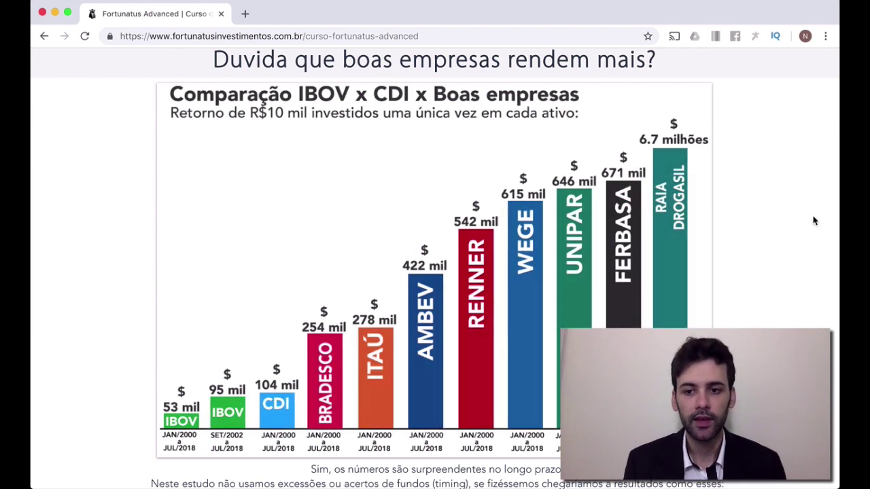
scroll(816, 220, "down", 1)
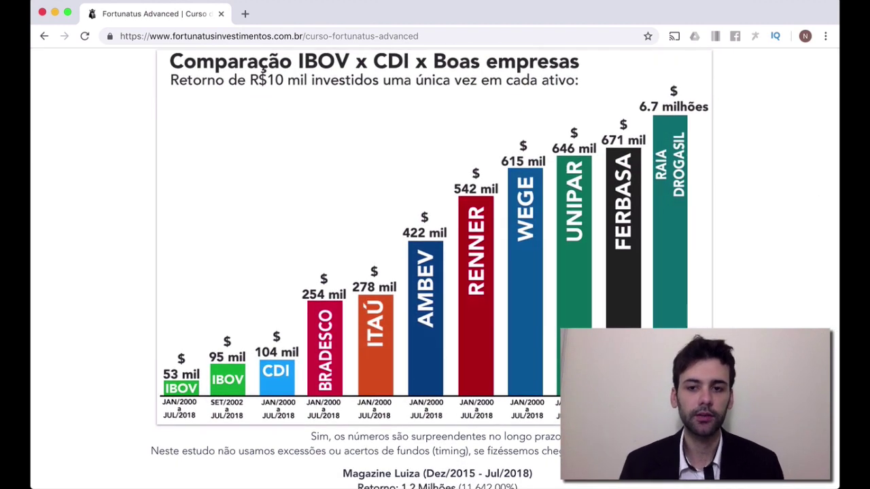